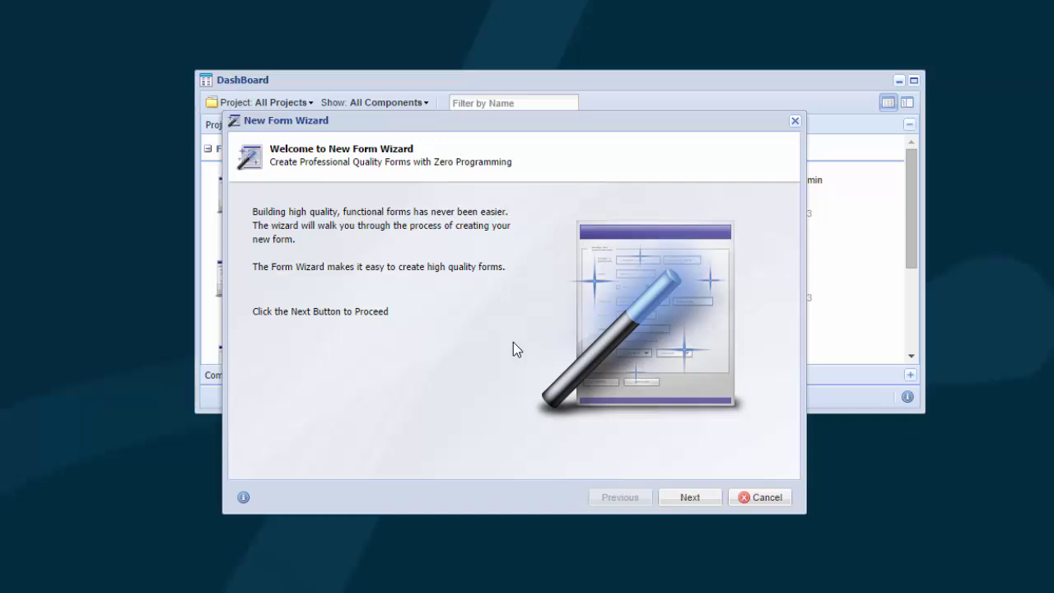
Step: Create a form named Employee Vacation Request from a blank canvas in the Approval Forms project folder
{"action": "left_click", "coordinate": [673, 499]}
{"action": "left_click", "coordinate": [686, 499]}
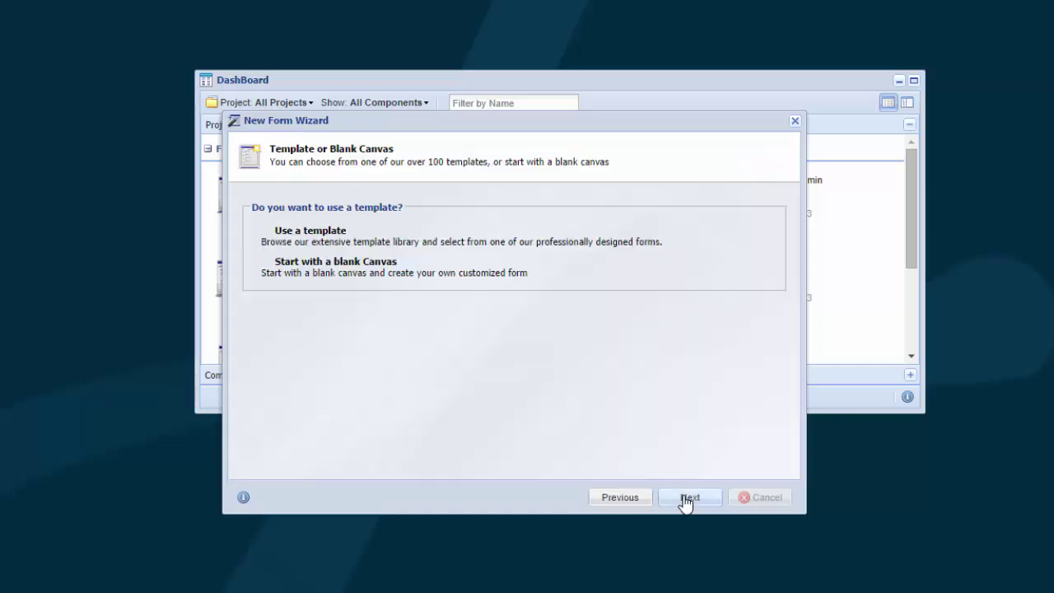
{"action": "left_click", "coordinate": [562, 296]}
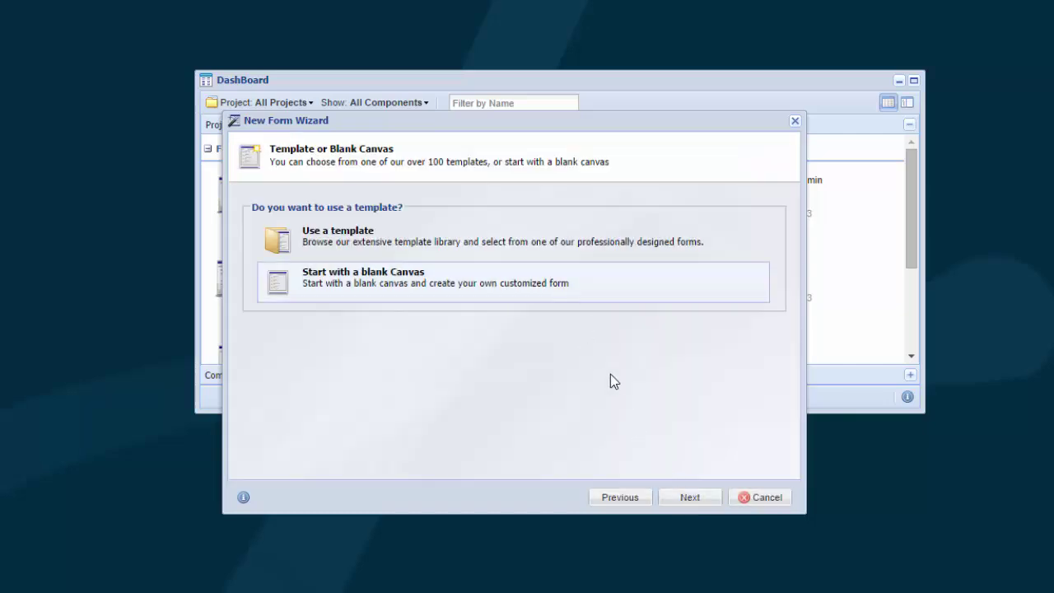
{"action": "left_click", "coordinate": [688, 498]}
{"action": "left_click", "coordinate": [688, 497]}
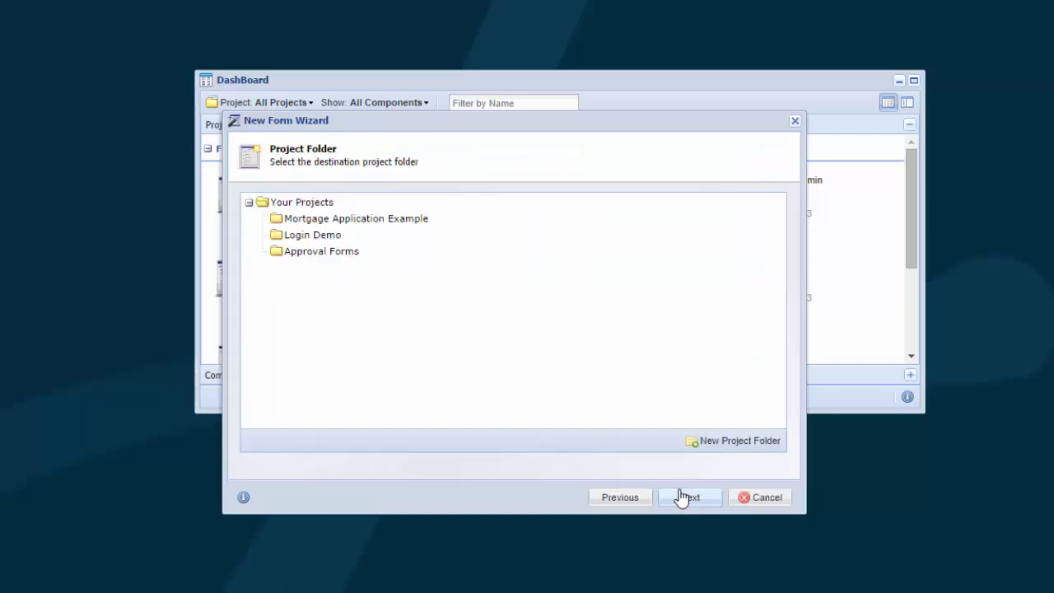
{"action": "left_click", "coordinate": [368, 256]}
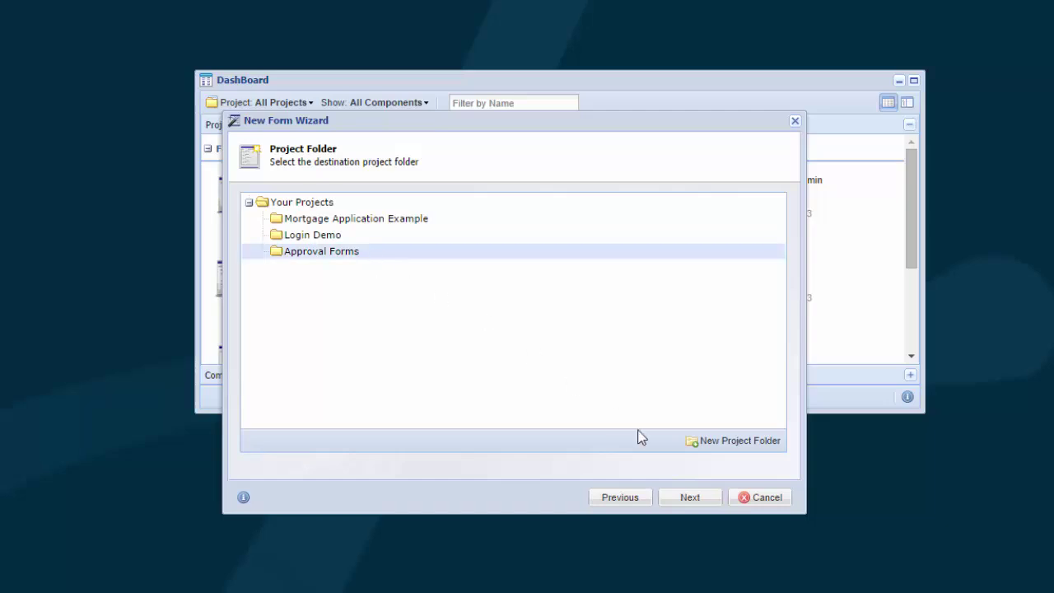
{"action": "left_click", "coordinate": [689, 498]}
{"action": "left_click", "coordinate": [701, 503]}
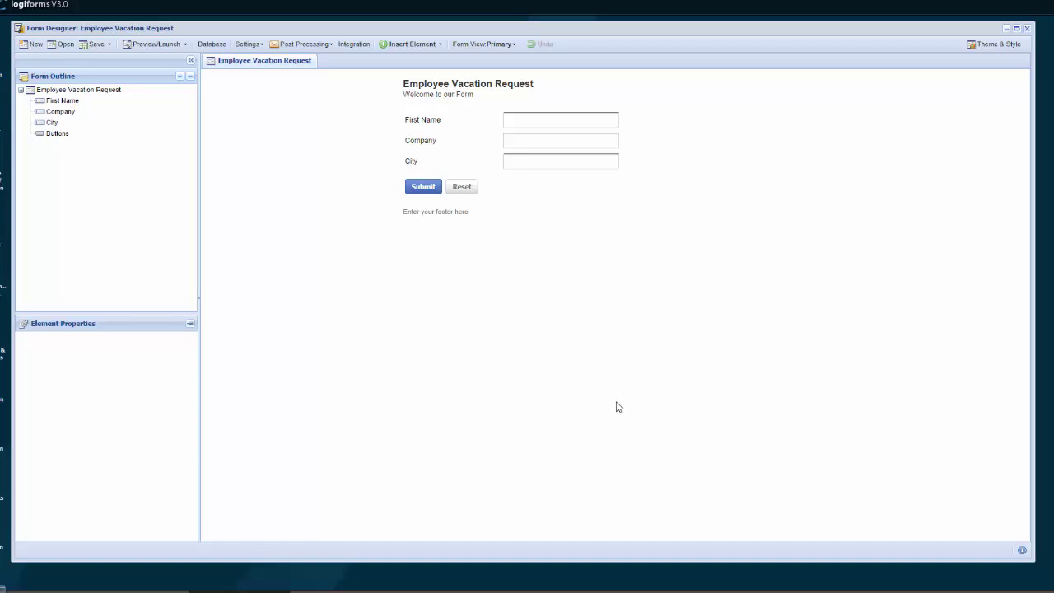
Step: Insert a text field below City and name it Status
{"action": "right_click", "coordinate": [486, 164]}
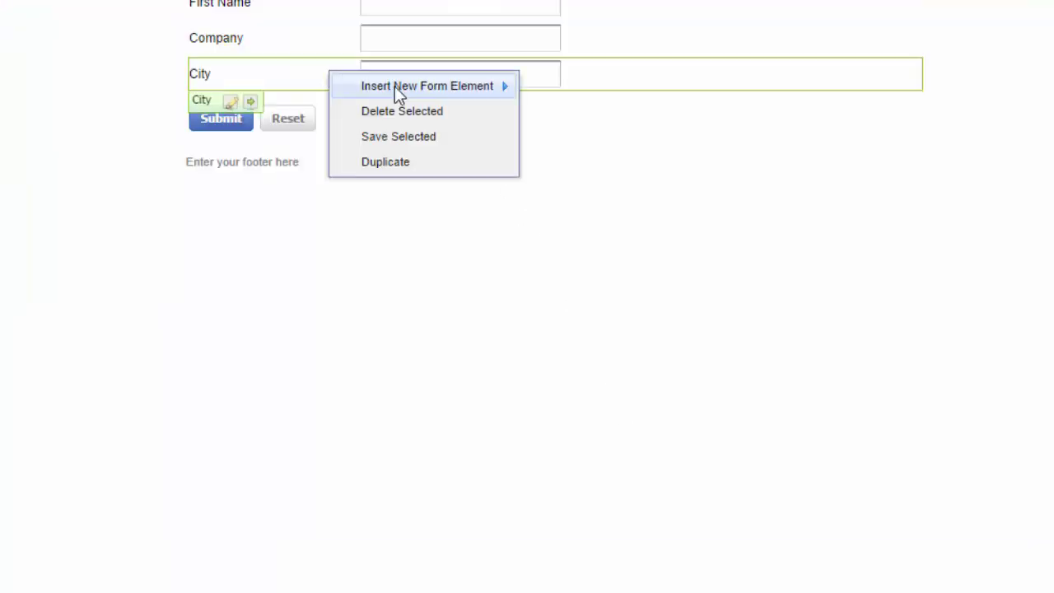
{"action": "mouse_move", "coordinate": [527, 169]}
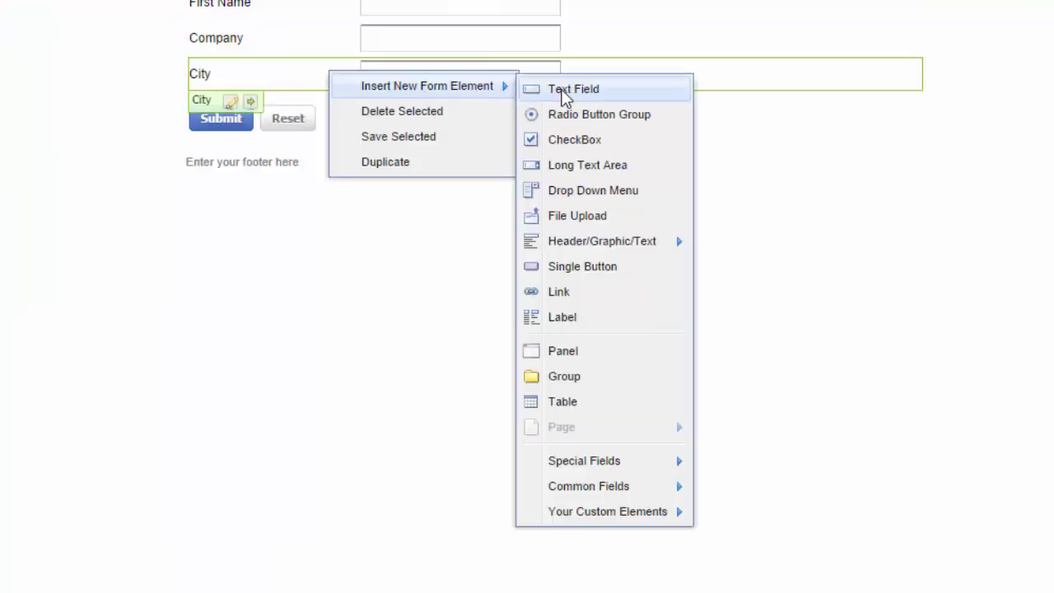
{"action": "left_click", "coordinate": [566, 88]}
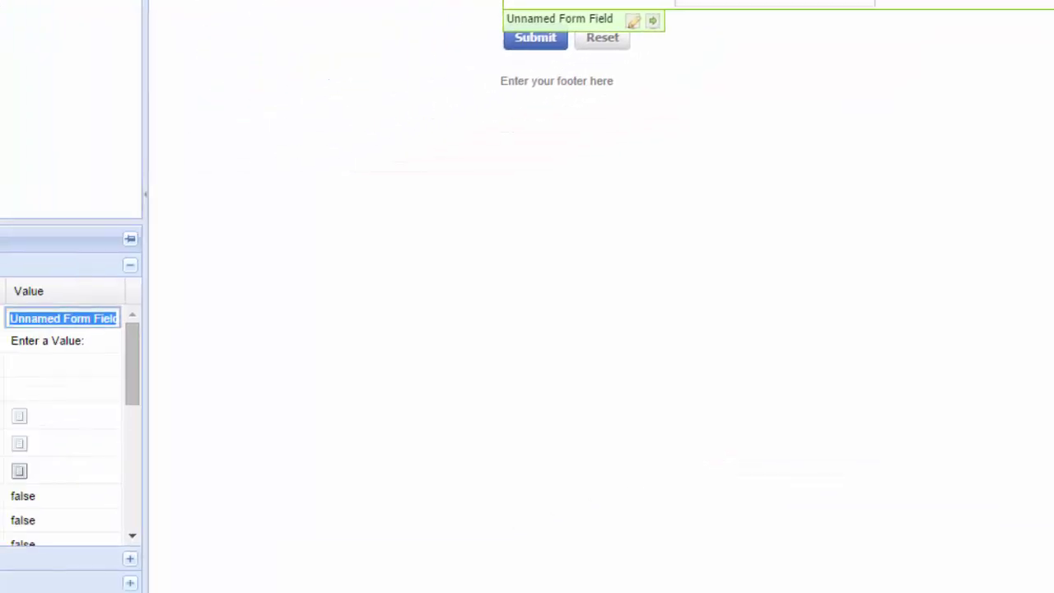
{"action": "type", "text": "Status"}
{"action": "key", "text": "Return"}
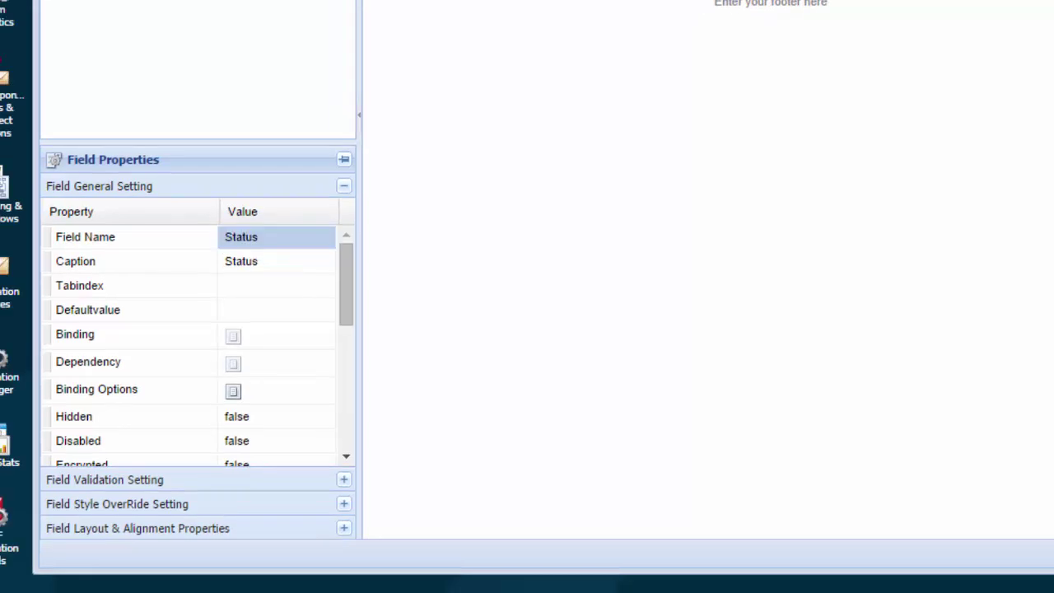
Step: Set the Status field's default value to New and its Hidden property to true
{"action": "left_click", "coordinate": [243, 309]}
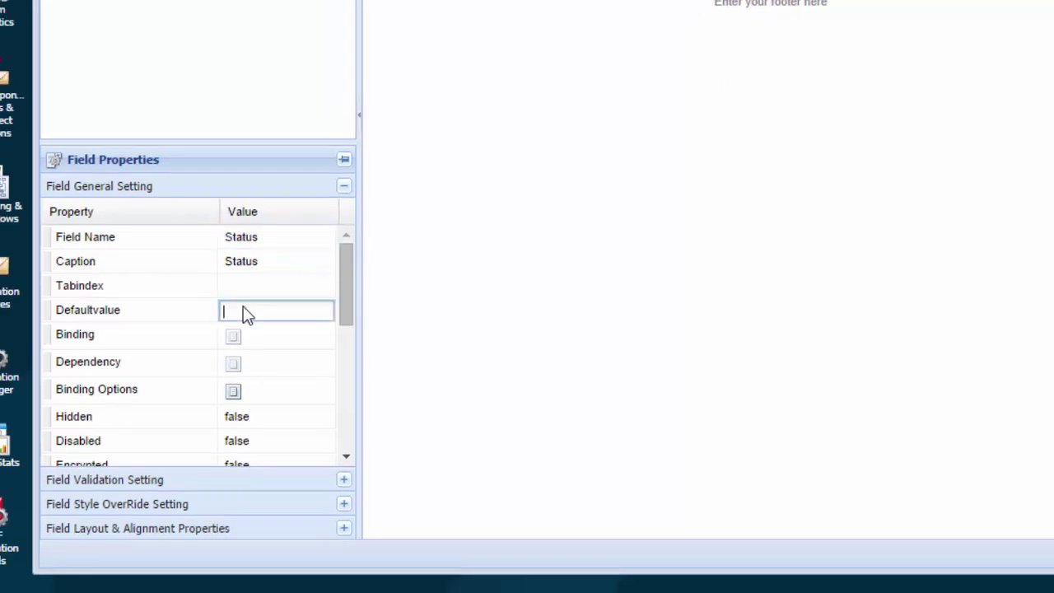
{"action": "type", "text": "New"}
{"action": "key", "text": "Return"}
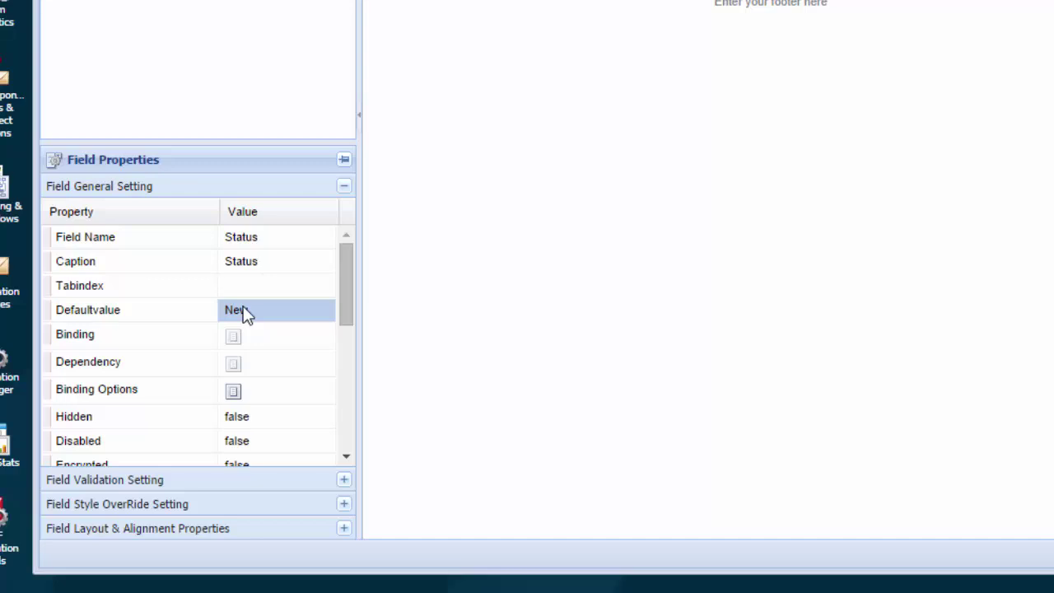
{"action": "left_click", "coordinate": [268, 420]}
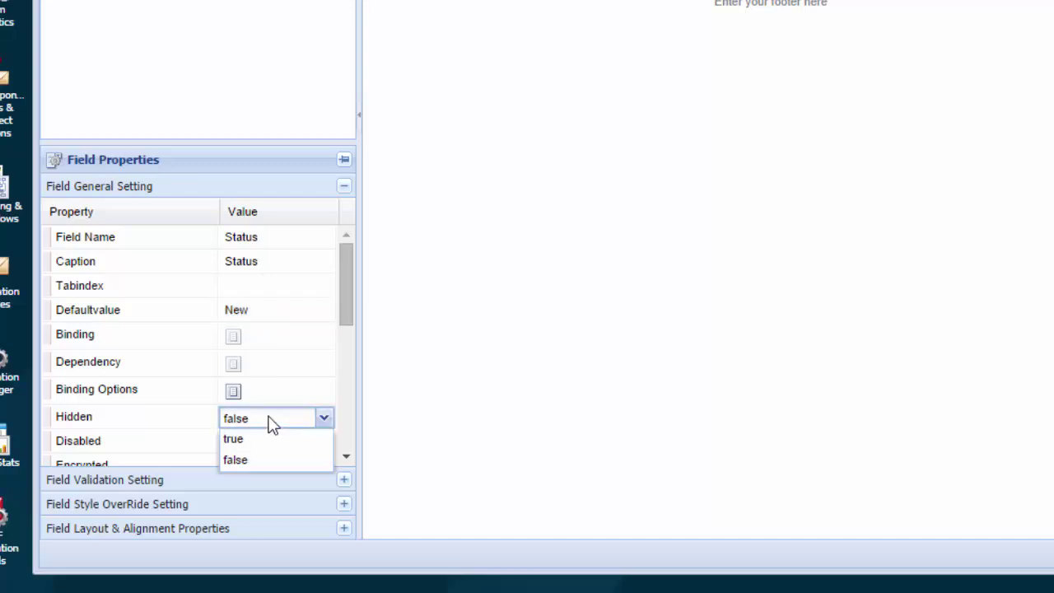
{"action": "left_click", "coordinate": [273, 442]}
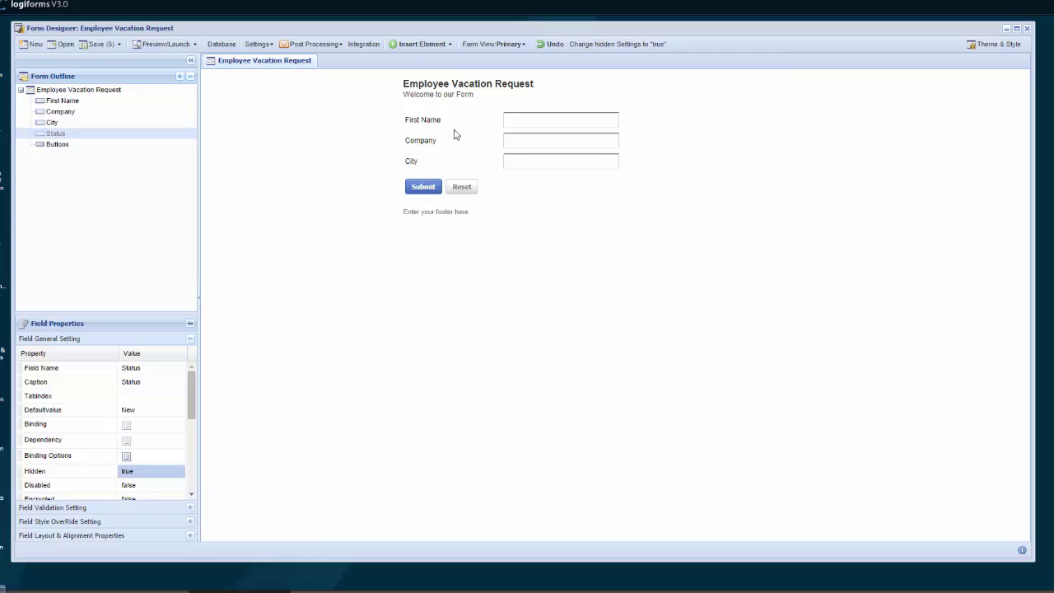
Step: Insert a text field captioned Your Email below First Name
{"action": "right_click", "coordinate": [458, 129]}
{"action": "mouse_move", "coordinate": [518, 133]}
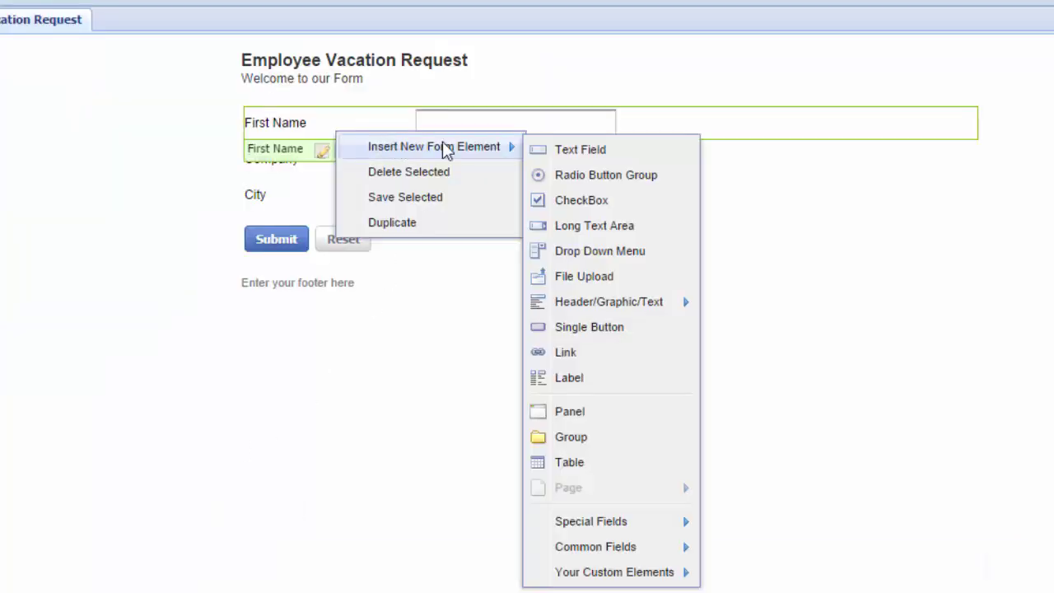
{"action": "left_click", "coordinate": [569, 151]}
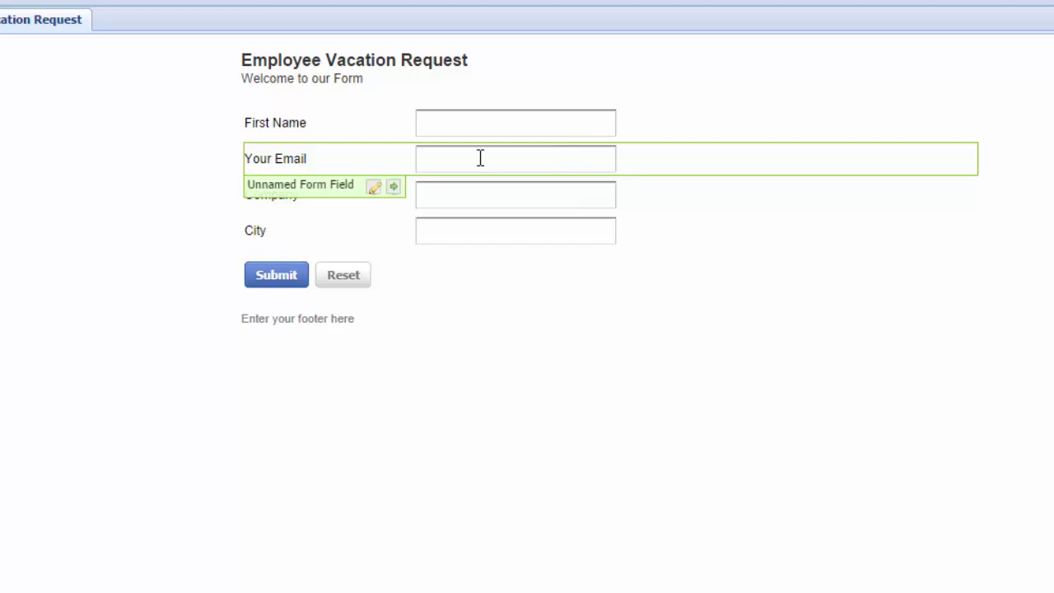
Step: Insert a drop-down menu below Your Email and name it Departments
{"action": "right_click", "coordinate": [398, 166]}
{"action": "mouse_move", "coordinate": [494, 173]}
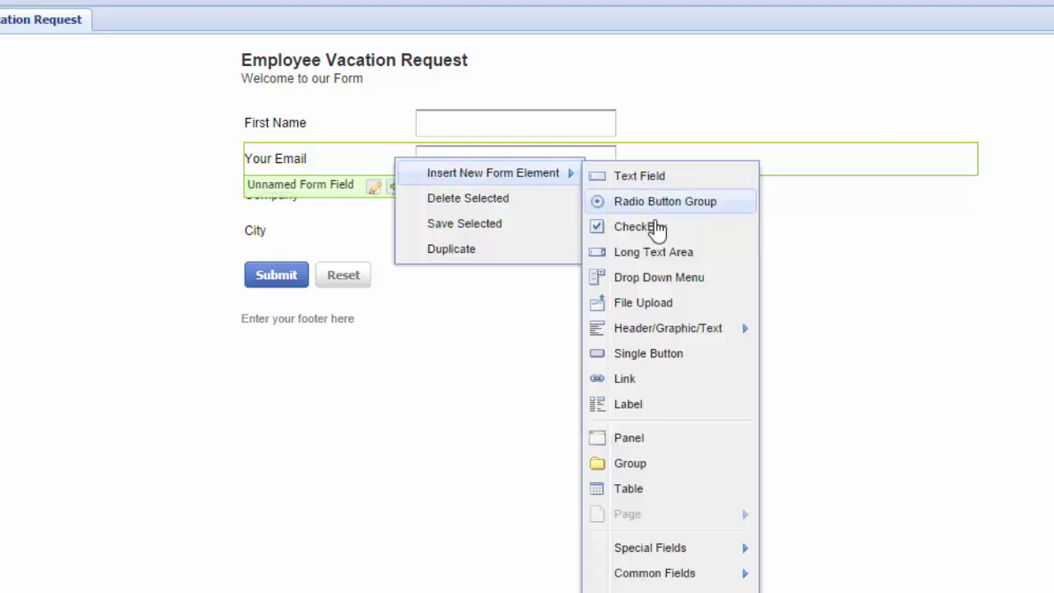
{"action": "left_click", "coordinate": [659, 278]}
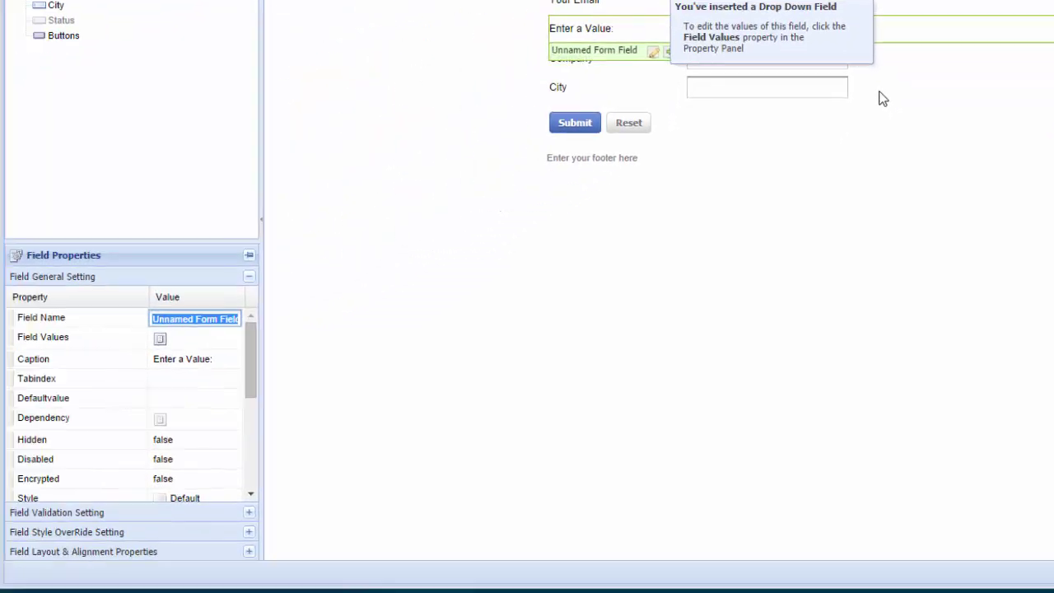
{"action": "type", "text": "Departments"}
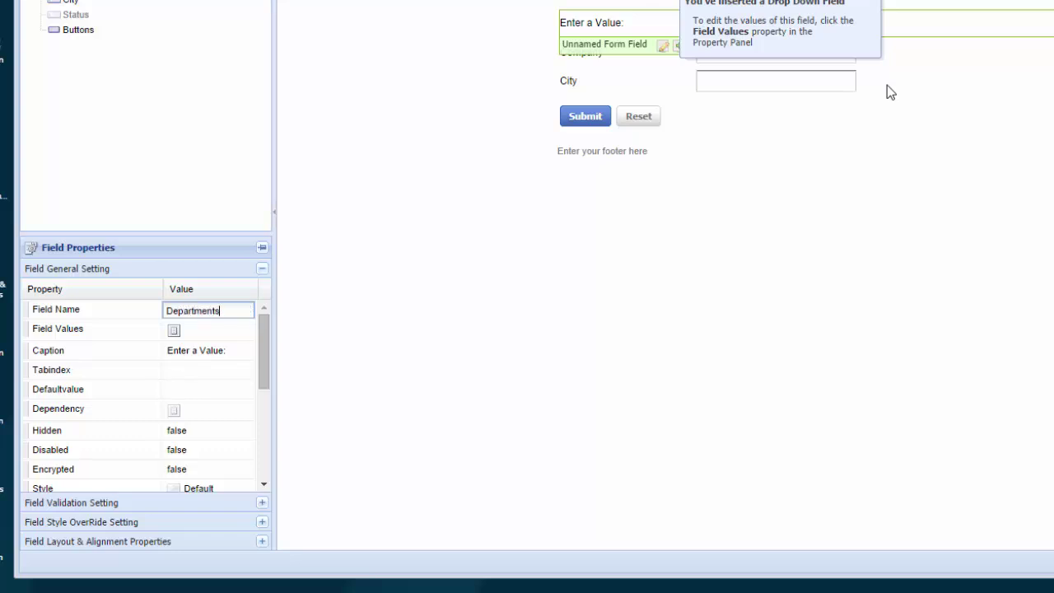
{"action": "key", "text": "Return"}
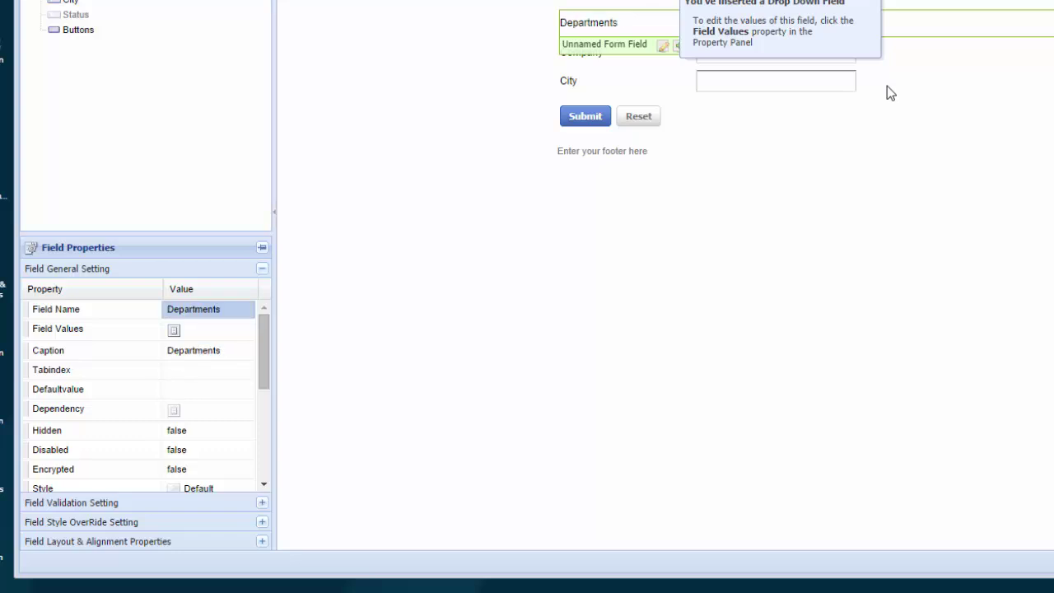
Step: Define the drop-down options Demo Approver, Human Resources, Sales, Accounts Receivable and Customer Support with their e-mails, and insert Start Date and End Date fields below Departments
{"action": "left_click", "coordinate": [175, 330]}
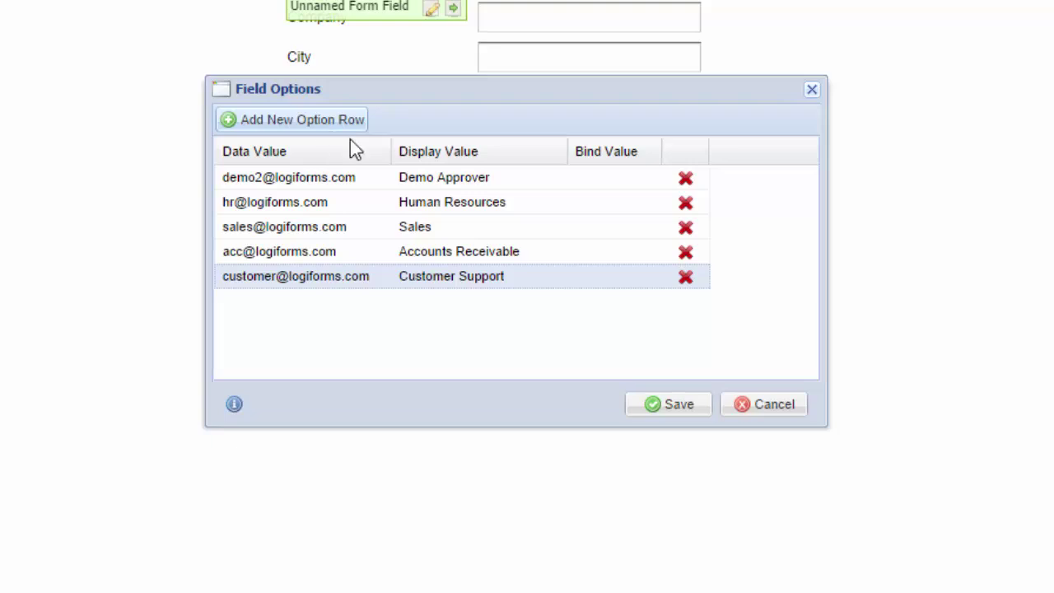
{"action": "left_click", "coordinate": [659, 409]}
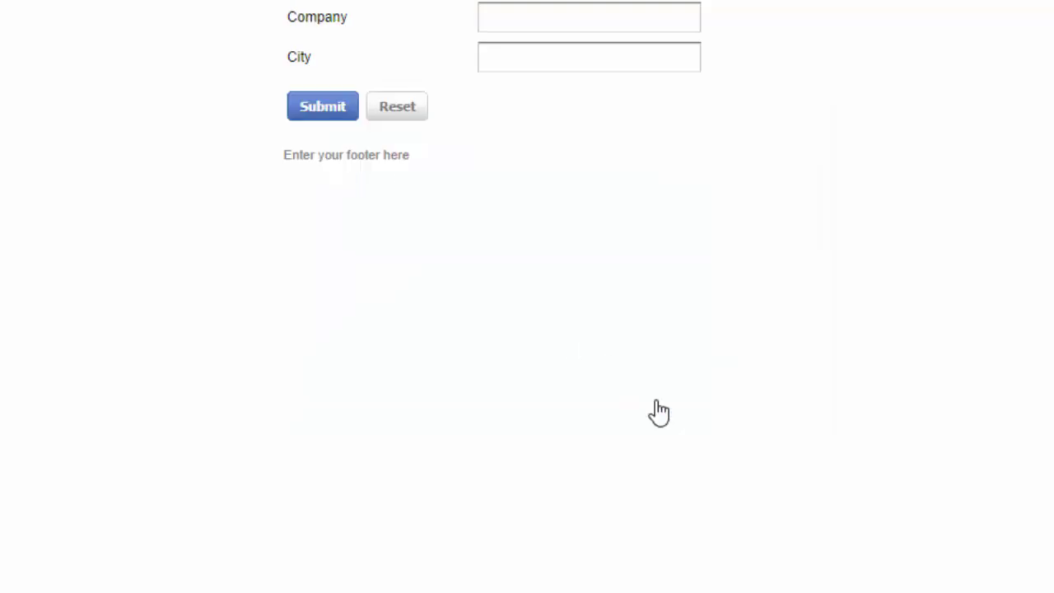
{"action": "right_click", "coordinate": [412, 206]}
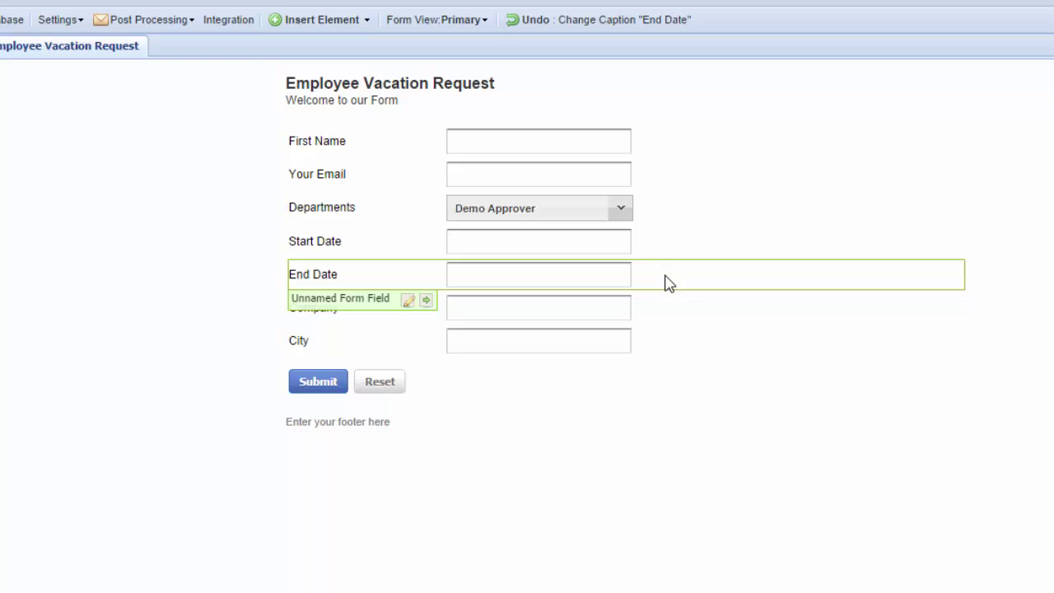
Step: Start a new notification profile for the form's approval workflow, using Approval Mode as the notification type
{"action": "left_click", "coordinate": [198, 21]}
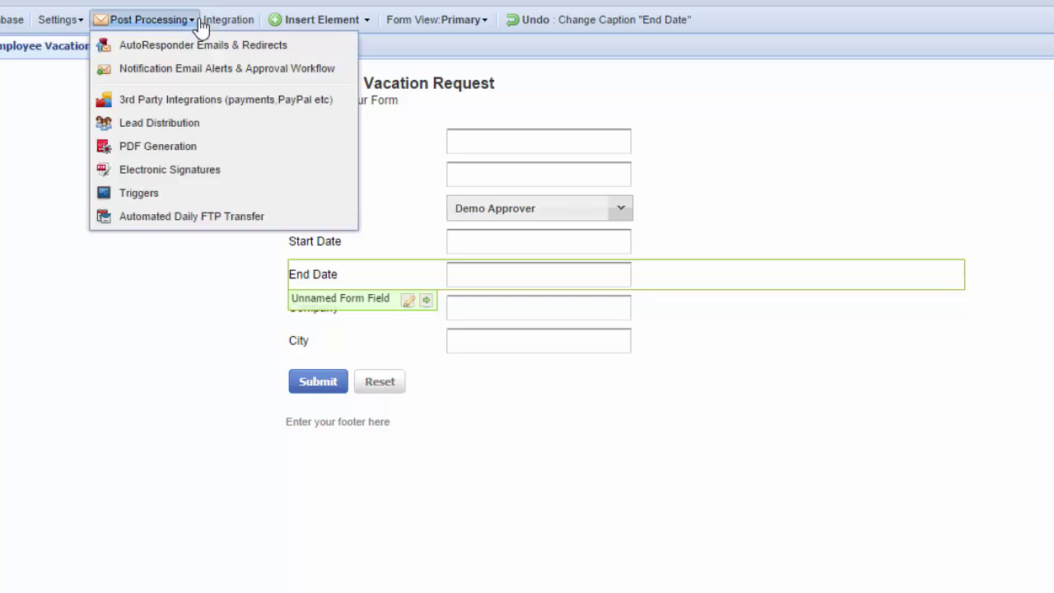
{"action": "left_click", "coordinate": [198, 72]}
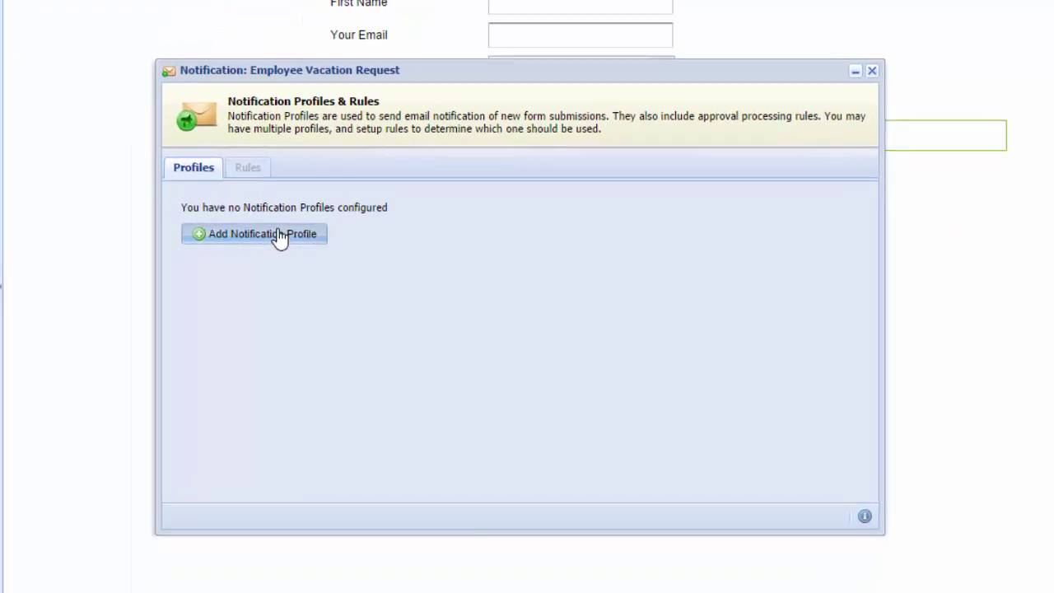
{"action": "left_click", "coordinate": [277, 237]}
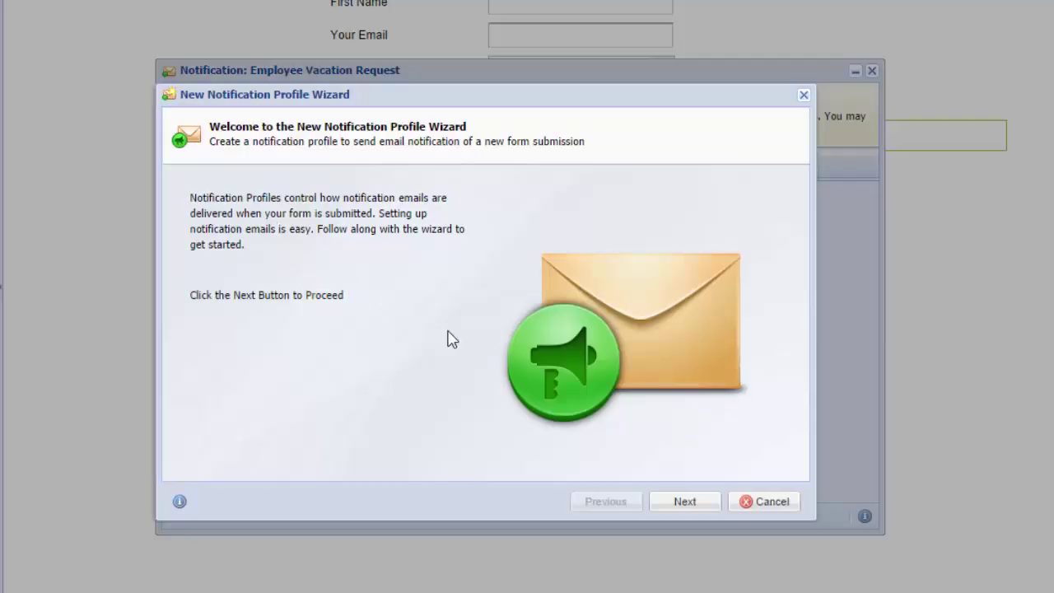
{"action": "left_click", "coordinate": [706, 502]}
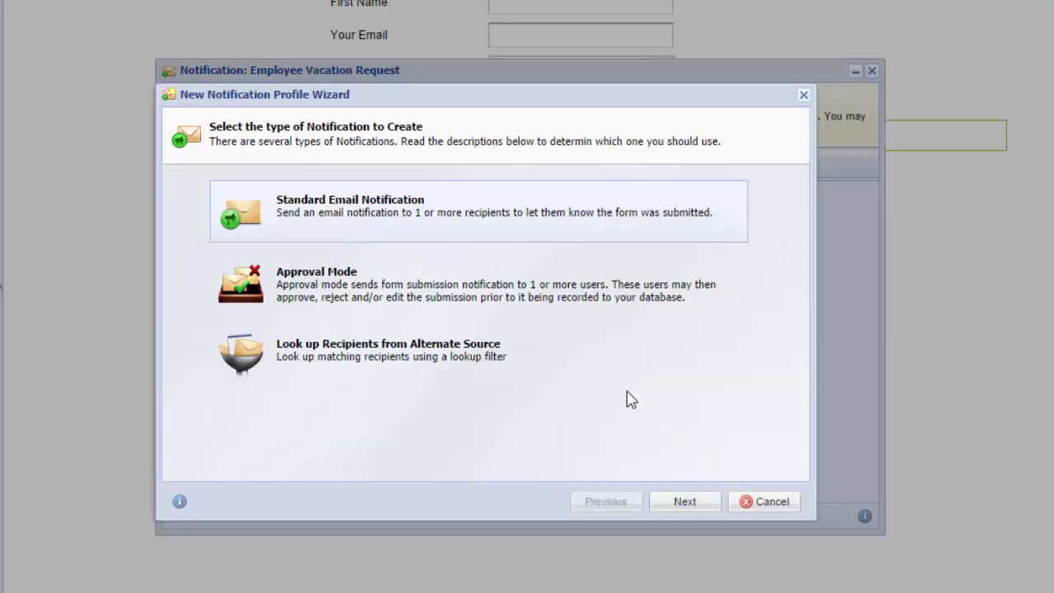
{"action": "left_click", "coordinate": [692, 501]}
Step: Choose Dynamic Approval Mode for the profile and name the profile Approval
{"action": "left_click", "coordinate": [583, 247]}
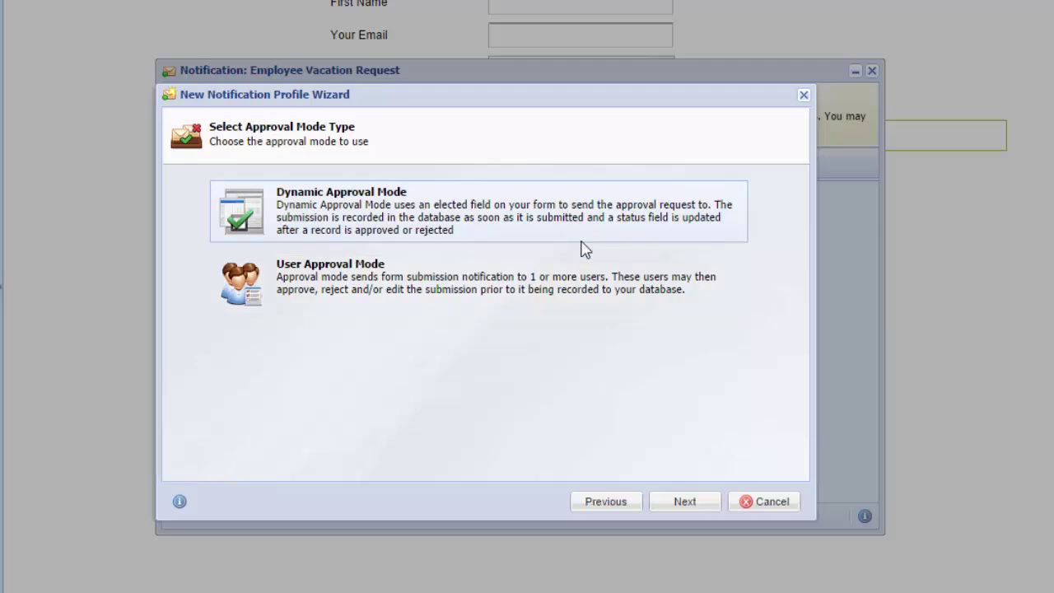
{"action": "left_click", "coordinate": [689, 501]}
{"action": "type", "text": "Approval"}
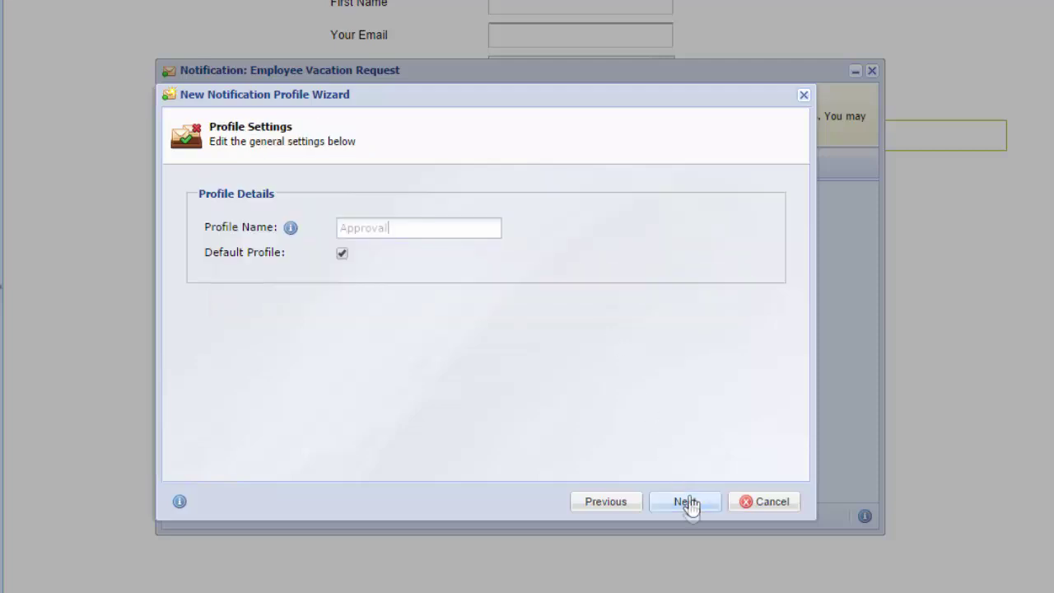
{"action": "left_click", "coordinate": [689, 504]}
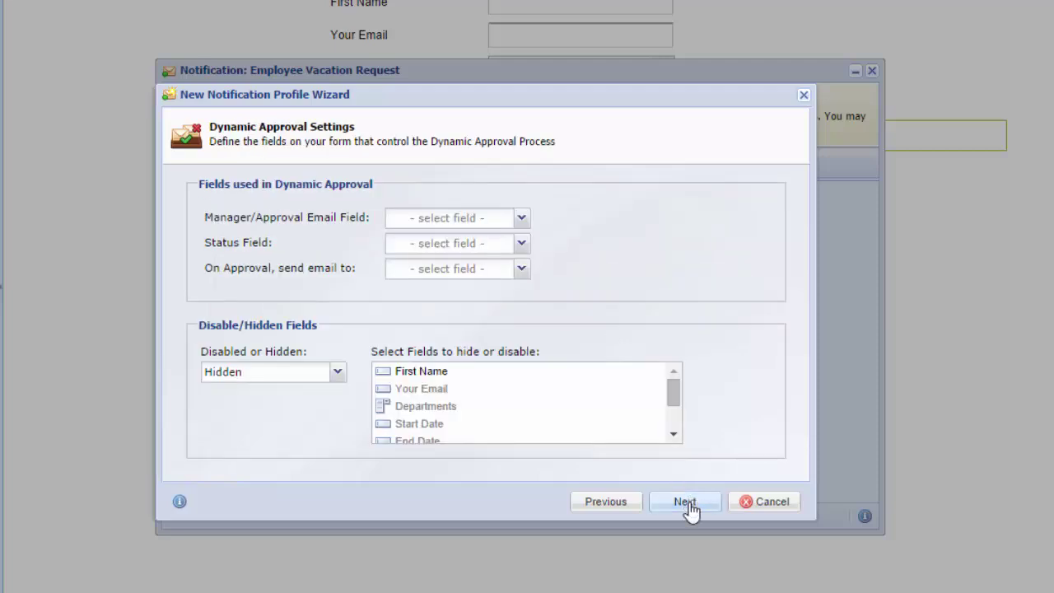
Step: Set the manager/approval email field to Departments, the status field to Status, and the on-approval recipient to Your Email
{"action": "left_click", "coordinate": [522, 219]}
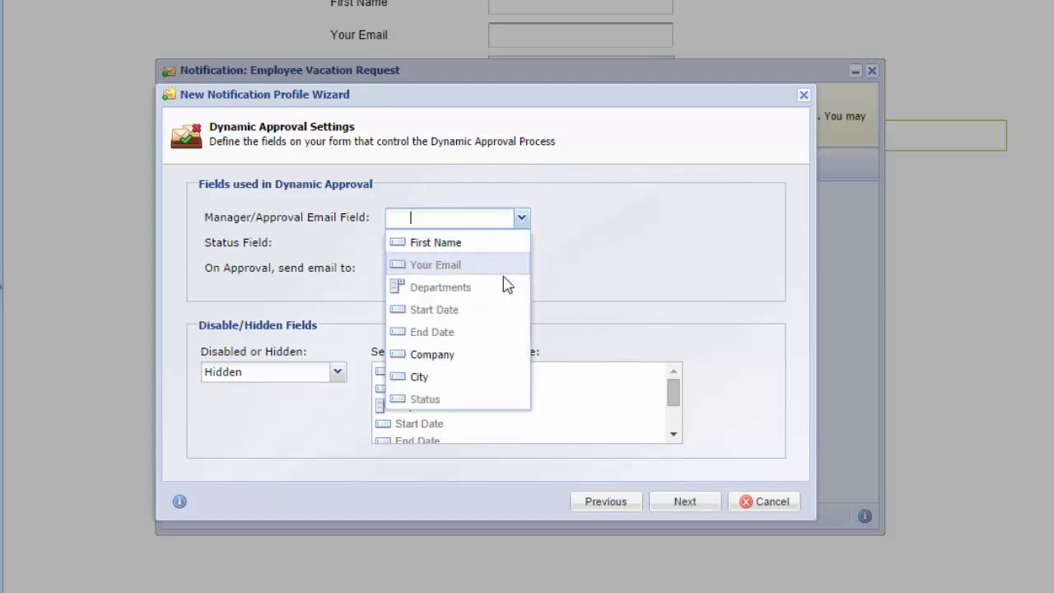
{"action": "left_click", "coordinate": [506, 285]}
{"action": "left_click", "coordinate": [521, 246]}
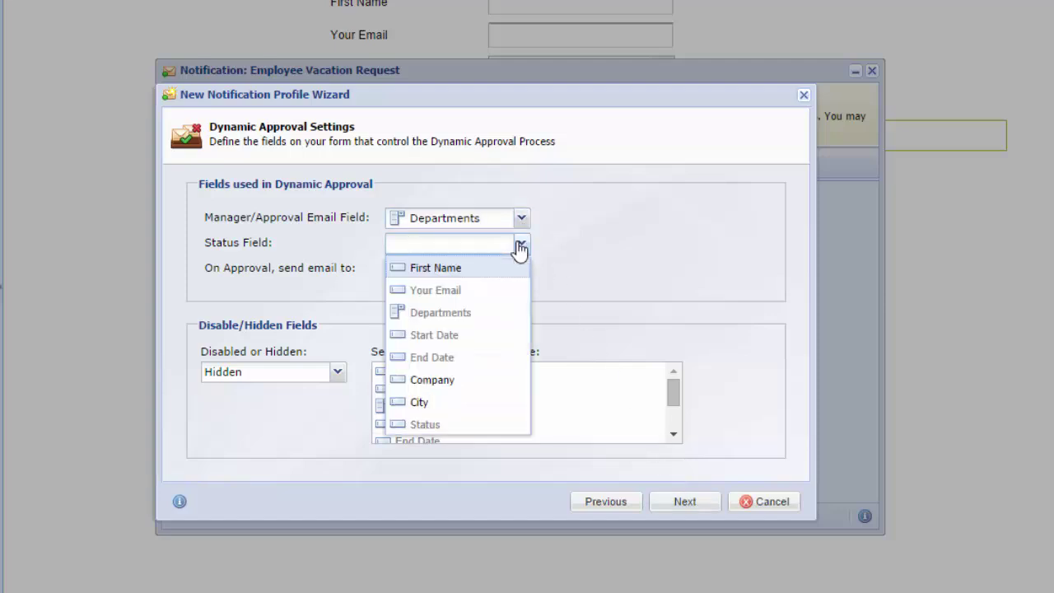
{"action": "left_click", "coordinate": [482, 424]}
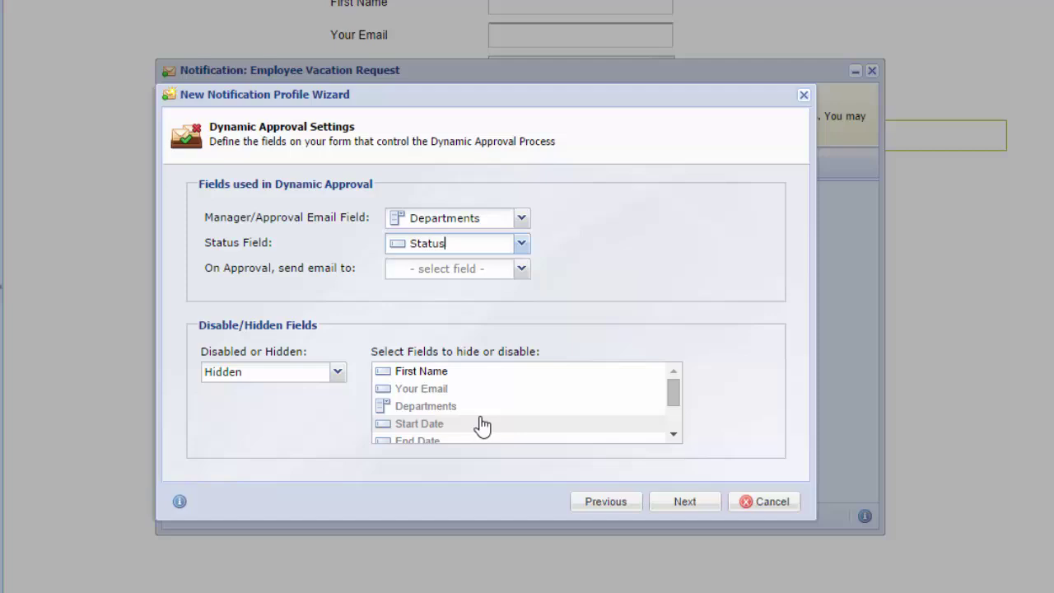
{"action": "left_click", "coordinate": [522, 272]}
{"action": "left_click", "coordinate": [495, 314]}
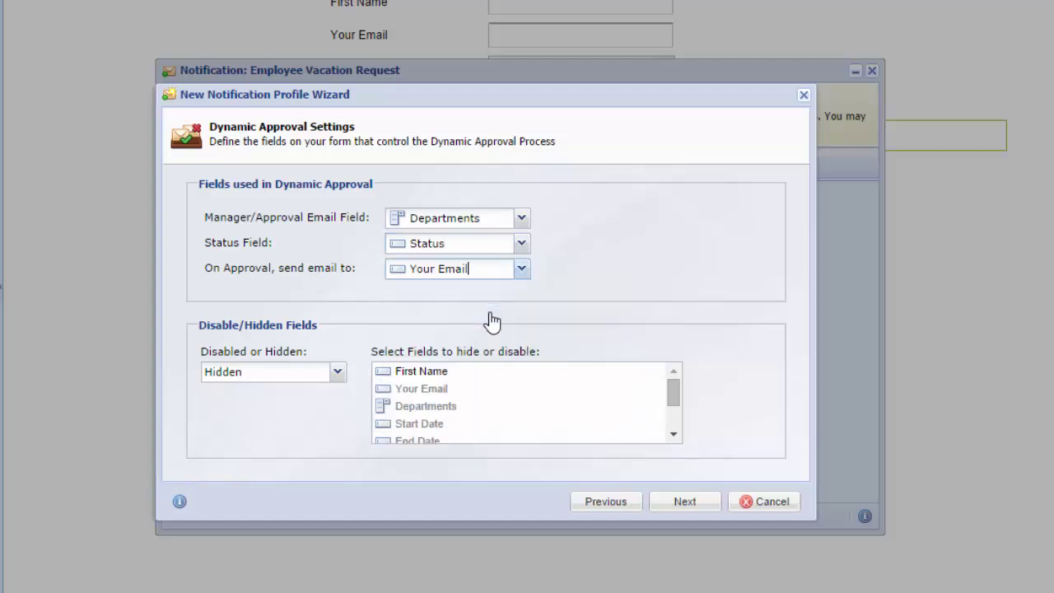
Step: Select First Name in the list of fields to hide or disable, choose the disabled-or-hidden mode, and proceed to the email settings
{"action": "left_click", "coordinate": [478, 378]}
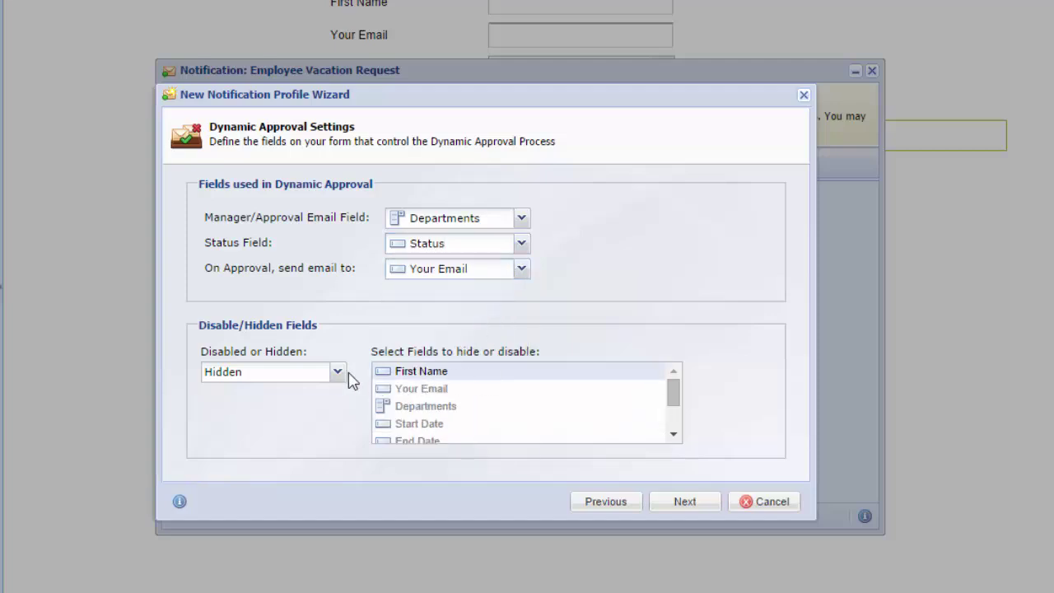
{"action": "left_click", "coordinate": [338, 372]}
{"action": "left_click", "coordinate": [315, 393]}
{"action": "left_click", "coordinate": [662, 504]}
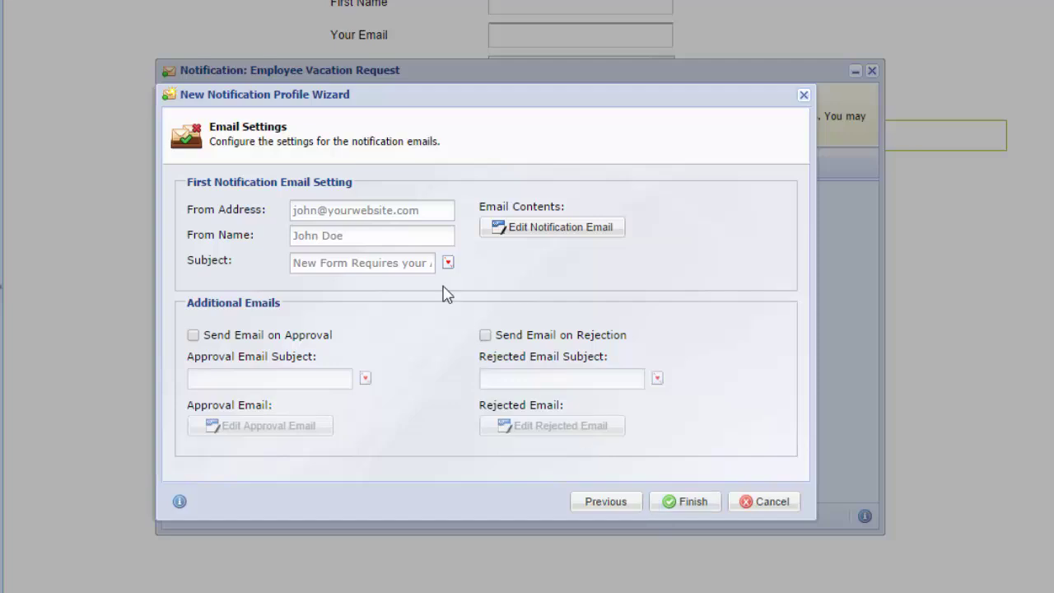
Step: Enter the notification email's from address, set the from name to Logiforms, the subject to Please Review This Request, and the body to "Please review this request"
{"action": "left_click", "coordinate": [404, 216]}
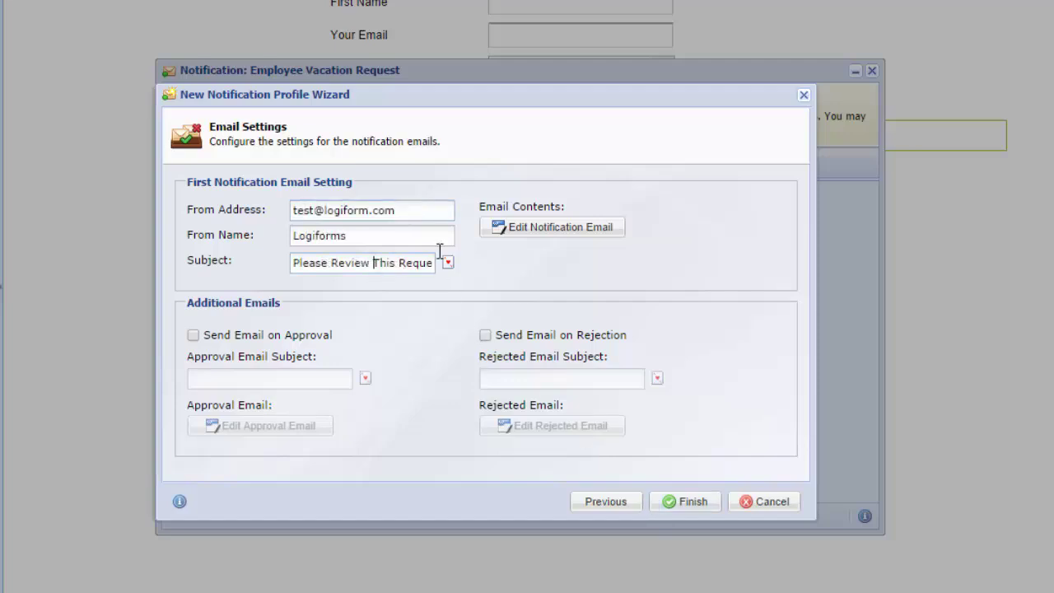
{"action": "left_click", "coordinate": [522, 234]}
{"action": "left_click", "coordinate": [524, 228]}
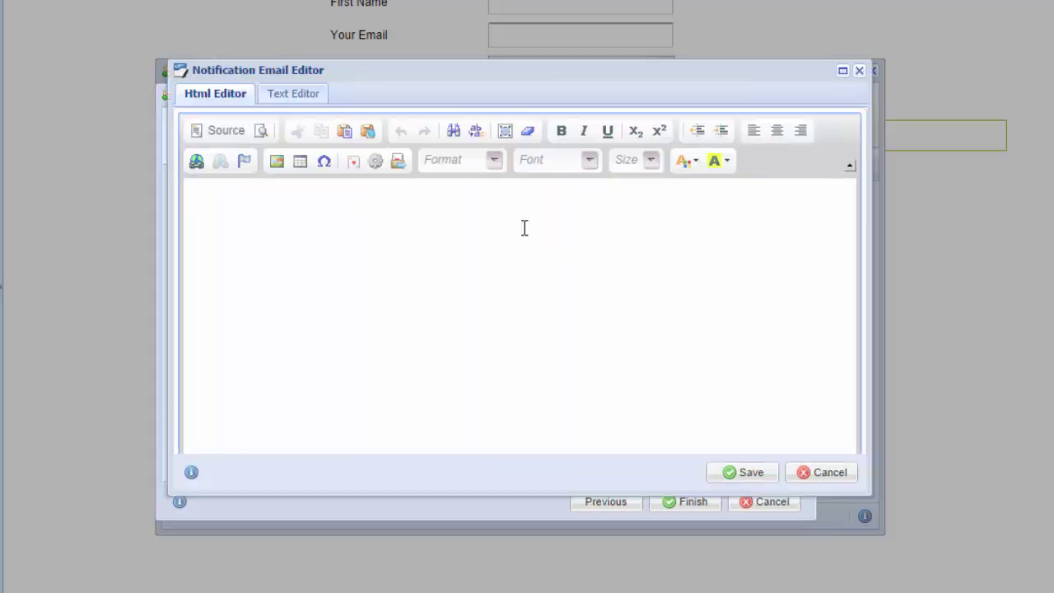
{"action": "type", "text": "Please review this request"}
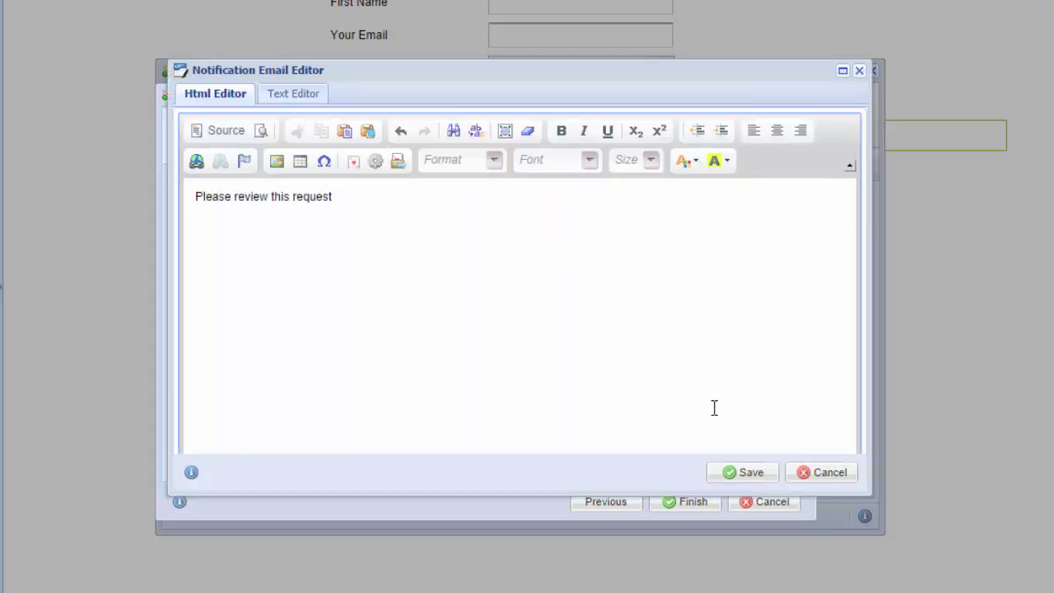
{"action": "left_click", "coordinate": [744, 473]}
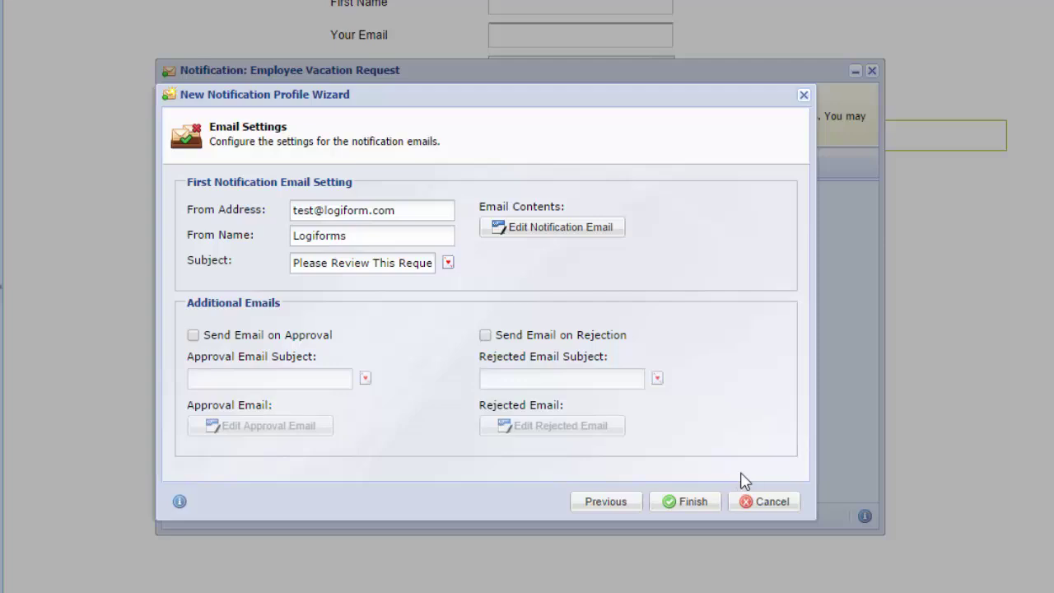
Step: Enable emails on approval and on rejection, both with the subject Request Response, and finish the notification profile
{"action": "left_click", "coordinate": [193, 336]}
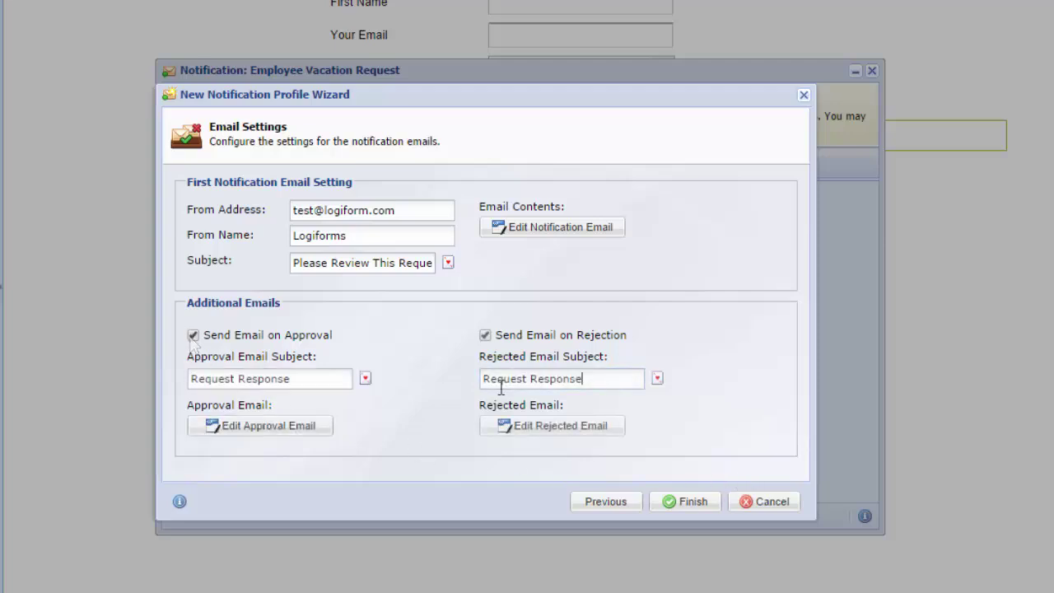
{"action": "left_click", "coordinate": [686, 502]}
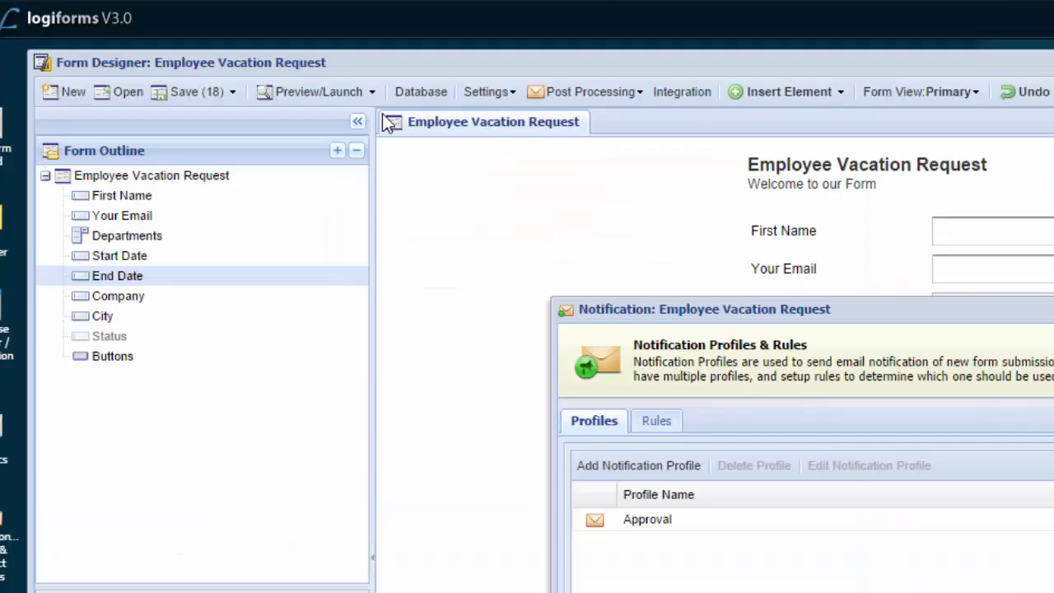
Step: Launch the live form and submit a request with first name, email, dates December 20, 2014 and January 5, 2015, company Logiforms and city Vancouver
{"action": "left_click", "coordinate": [200, 51]}
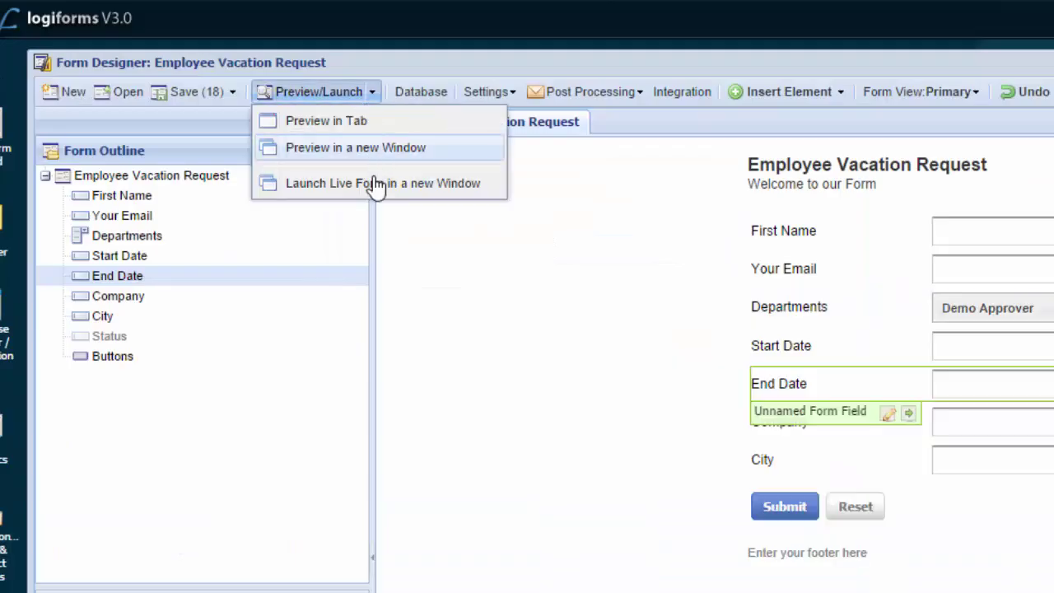
{"action": "left_click", "coordinate": [371, 188]}
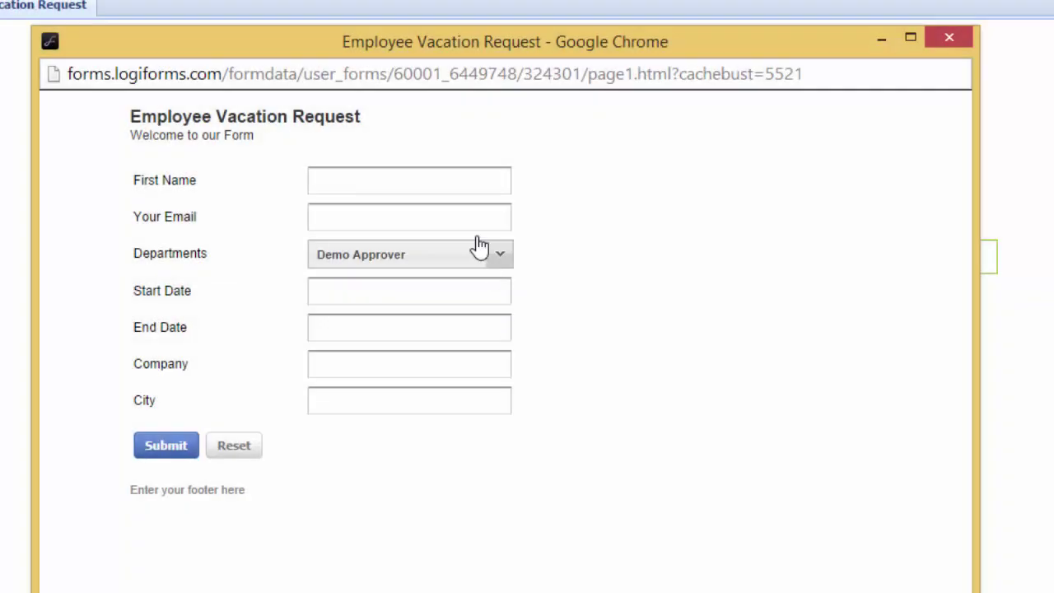
{"action": "left_click", "coordinate": [466, 181]}
{"action": "type", "text": "Doug"}
{"action": "key", "text": "Tab"}
{"action": "type", "text": "doug@"}
{"action": "key", "text": "Down"}
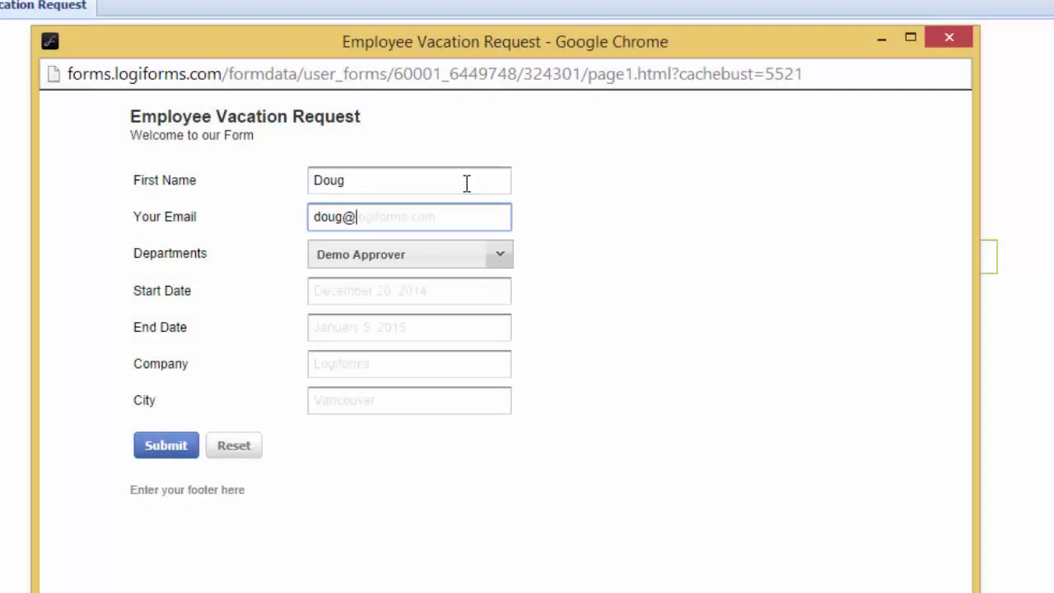
{"action": "key", "text": "Return"}
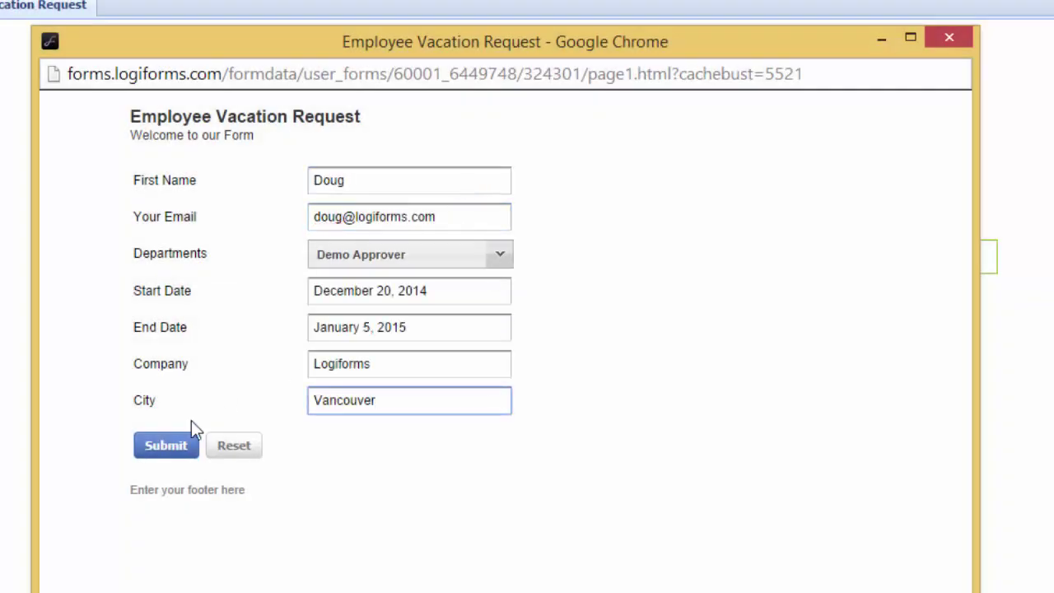
{"action": "left_click", "coordinate": [168, 455]}
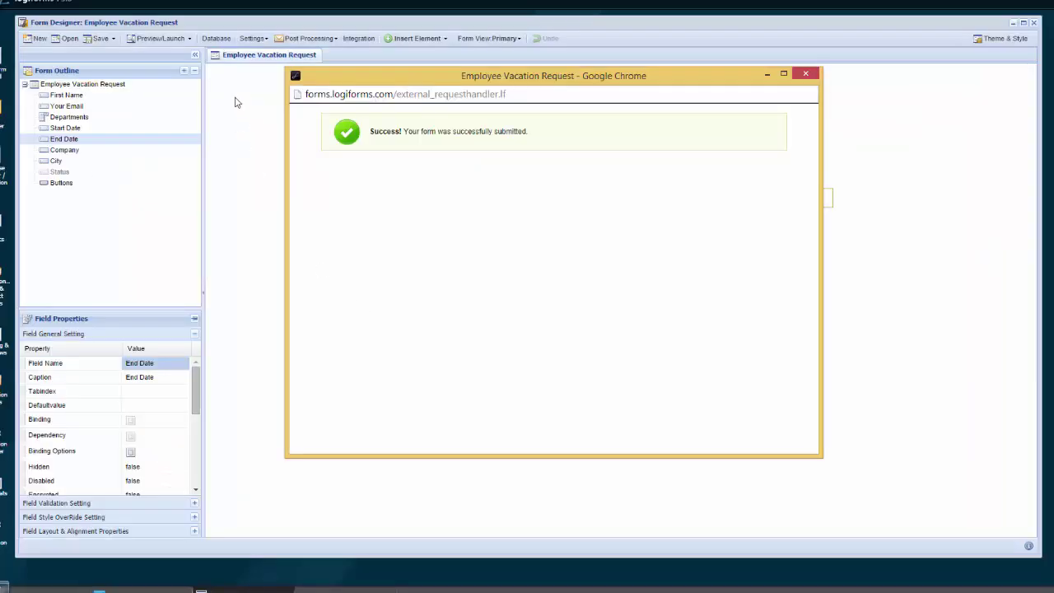
Step: Open the submission database of the Employee Vacation Request form to check the submitted record
{"action": "left_click", "coordinate": [225, 57]}
{"action": "left_click", "coordinate": [213, 39]}
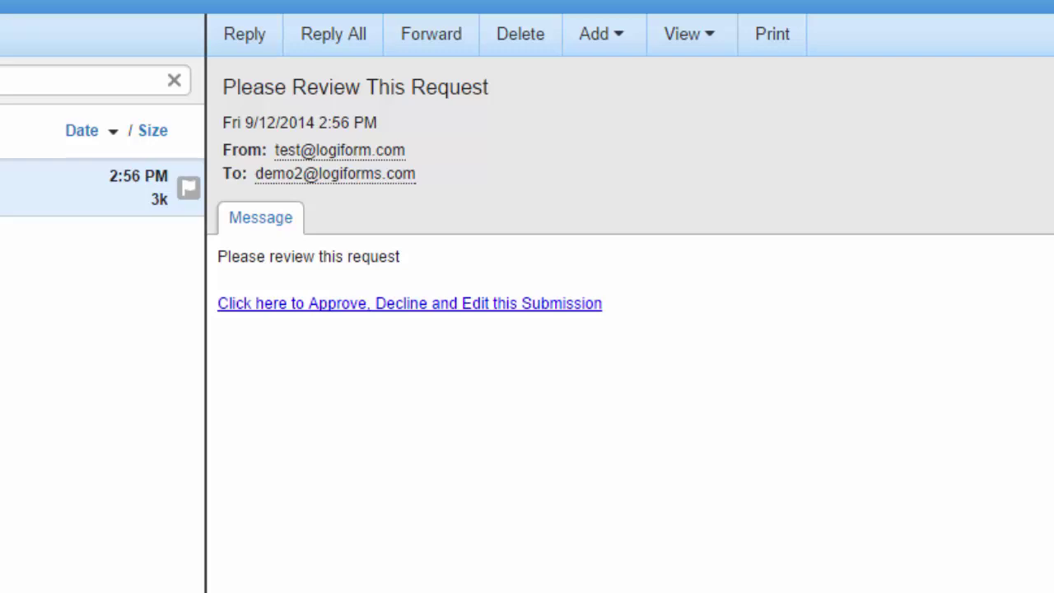
Step: Follow the approval link in the Please Review This Request email, change the company to Logiforms 123, and approve the submission
{"action": "left_click", "coordinate": [306, 305]}
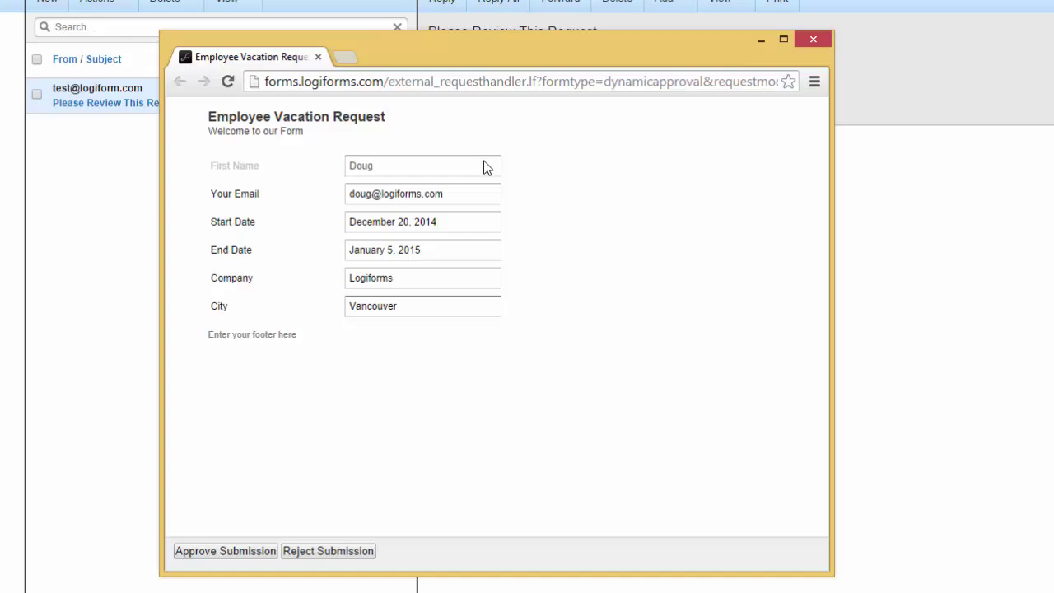
{"action": "left_click", "coordinate": [443, 277]}
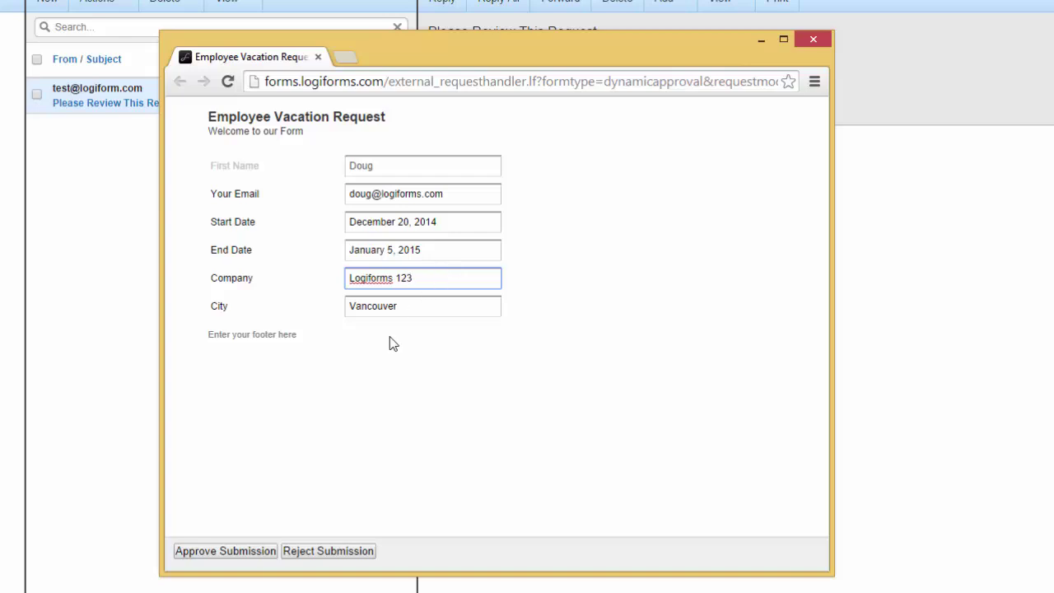
{"action": "left_click", "coordinate": [199, 556]}
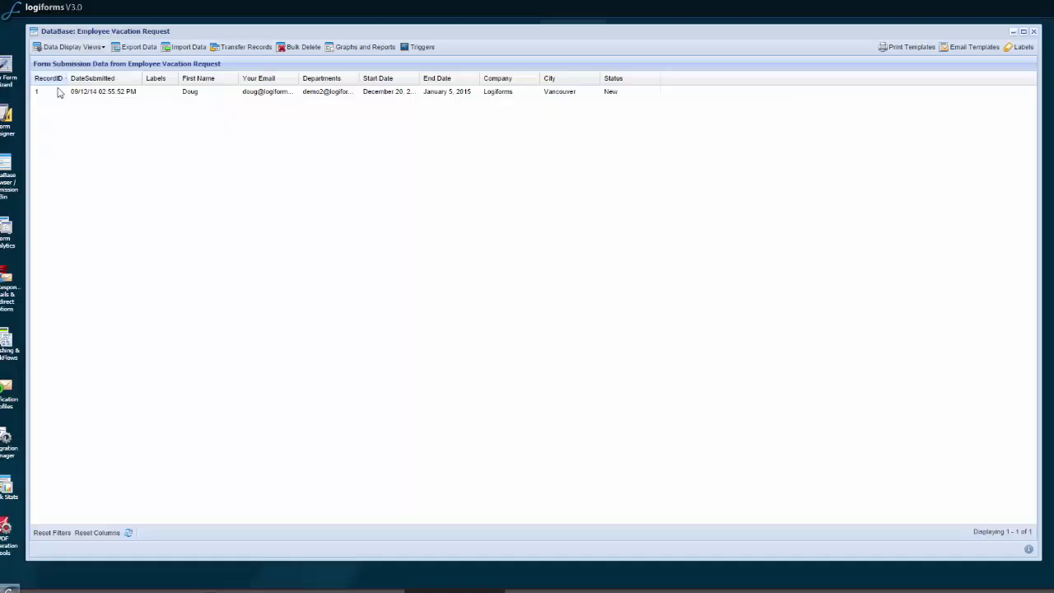
Step: Refresh the Employee Vacation Request submission data to check the approved record
{"action": "left_click", "coordinate": [129, 533]}
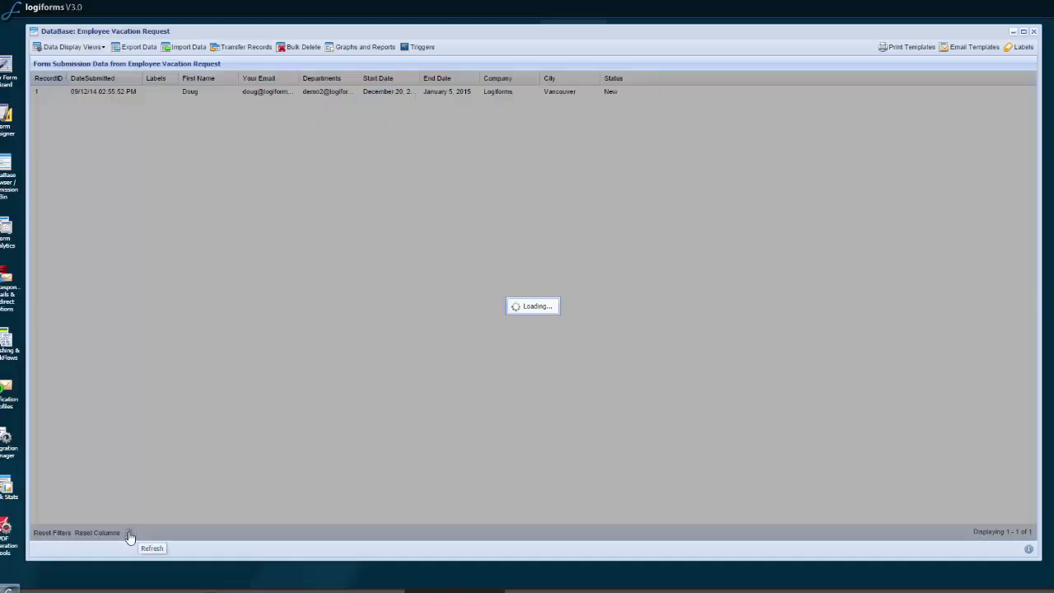